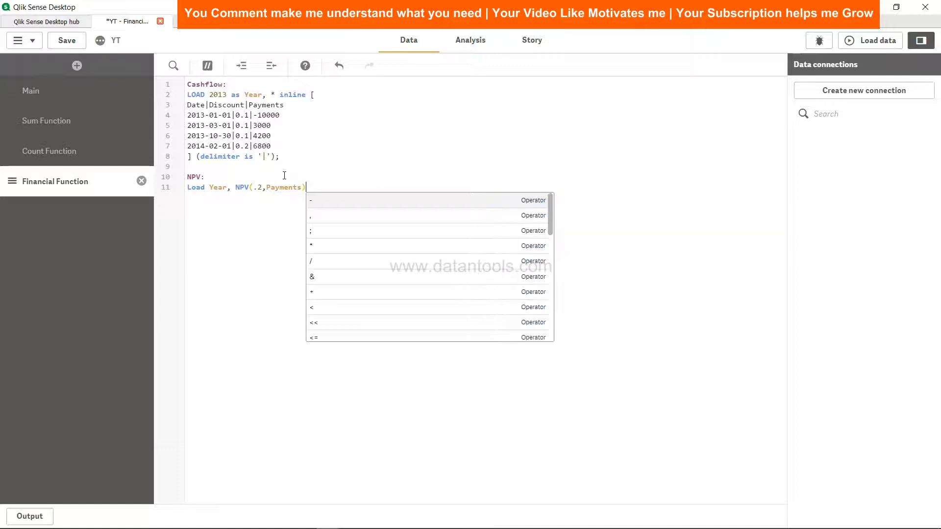
Complete the NPV load statement with the alias NPV_2013, Resident Cashflow as source and grouping by Year, ending with a semicolon.
type("as NPV")
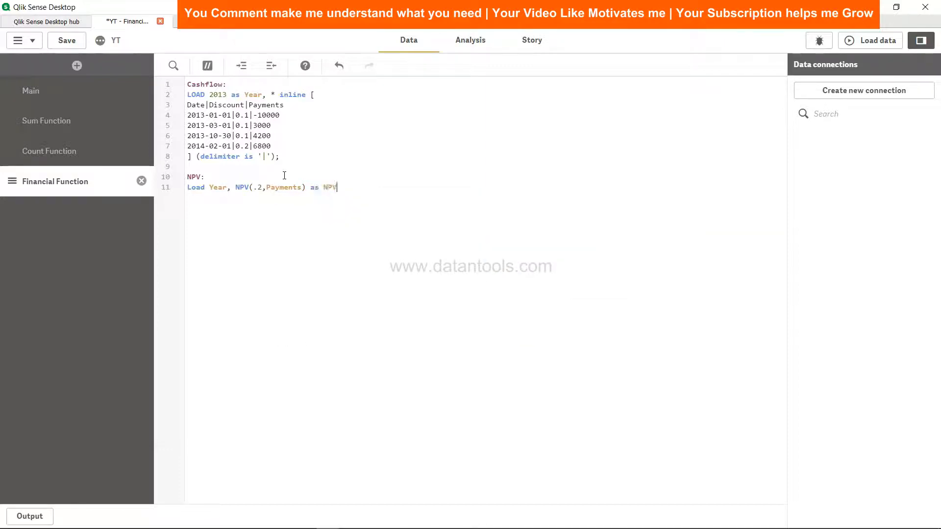
type("_2013")
type("Resi")
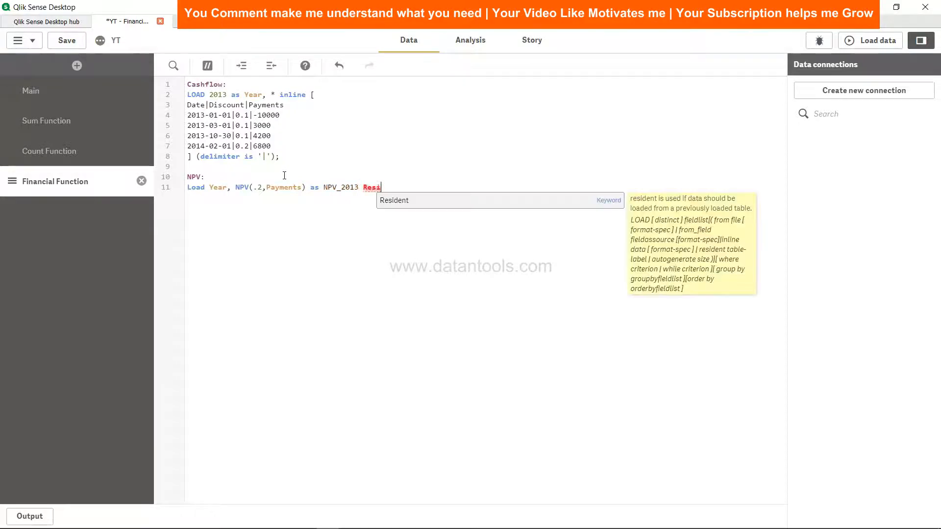
type("dent Casjh")
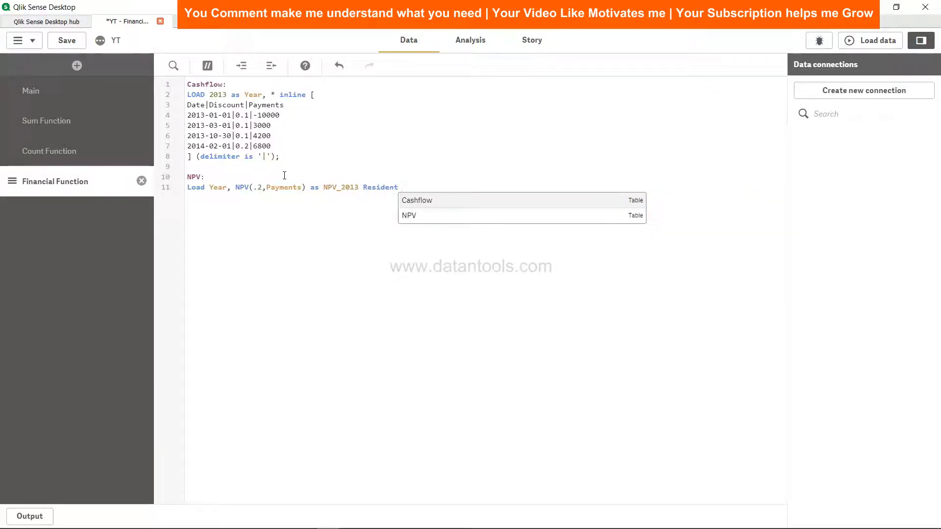
key("BackSpace")
key("BackSpace")
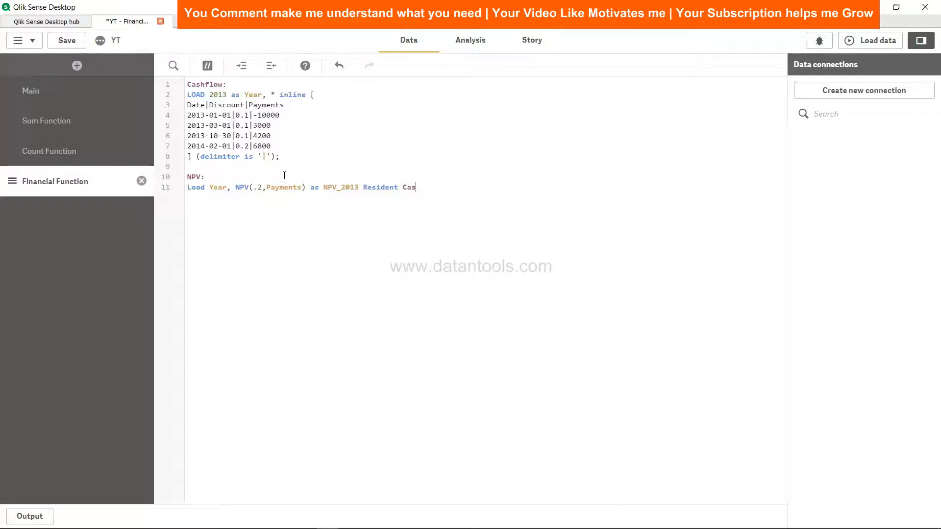
type("hflow Group by ")
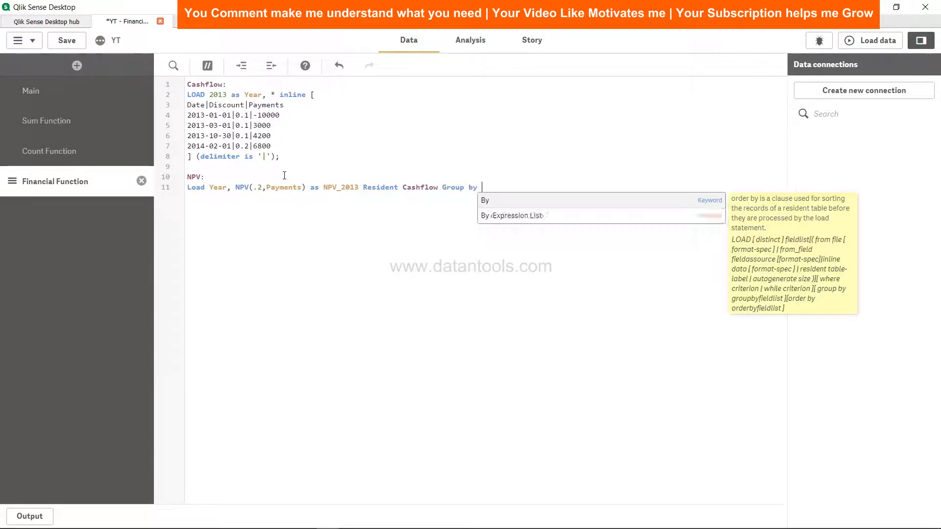
type("Year;")
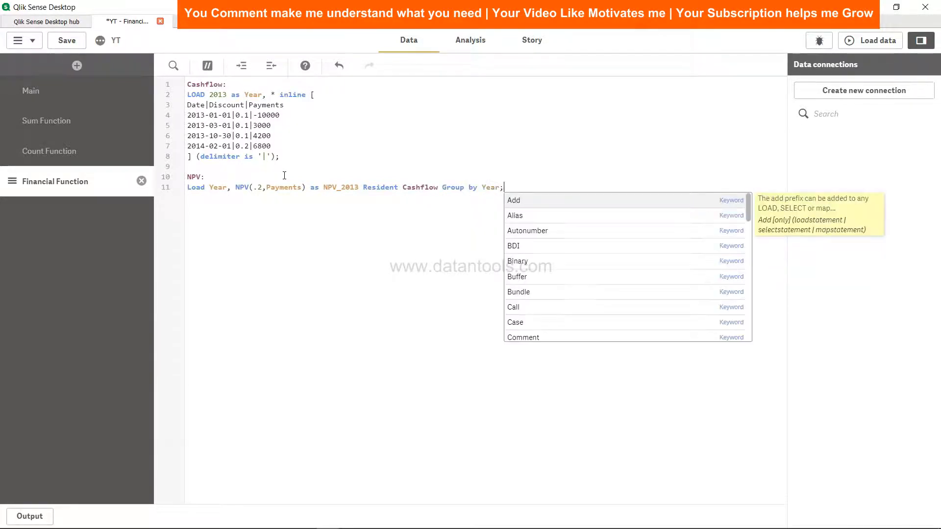
Save the app, load the data with the finished NPV script and dismiss the load progress dialog.
left_click(67, 40)
left_click(871, 41)
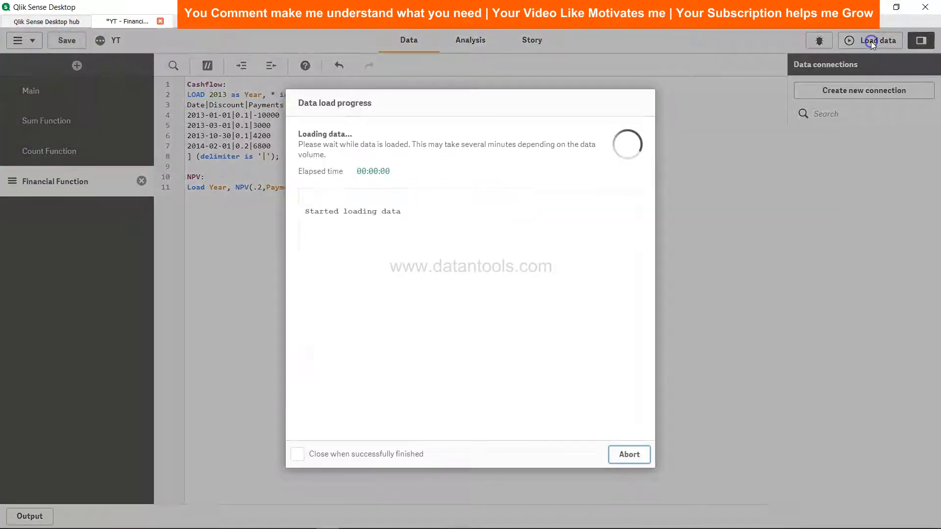
left_click(623, 456)
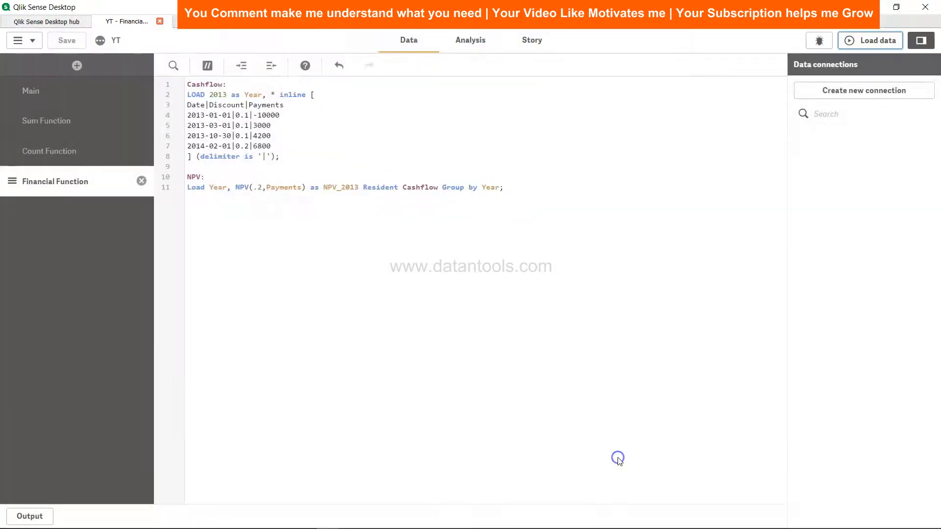
Place a table chart below the text box on the Financial Functions sheet, with Year as its dimension.
left_click(468, 41)
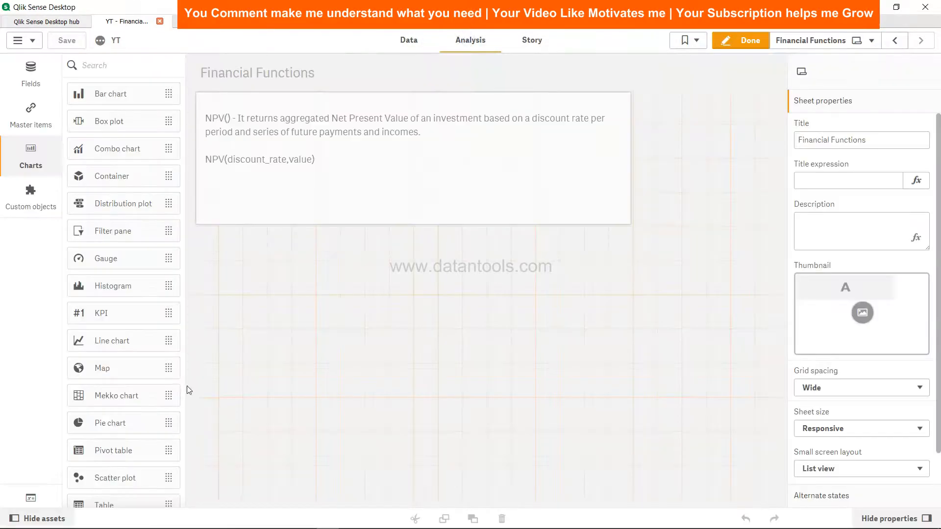
scroll(135, 453, "down", 3)
left_click_drag(128, 404, 300, 277)
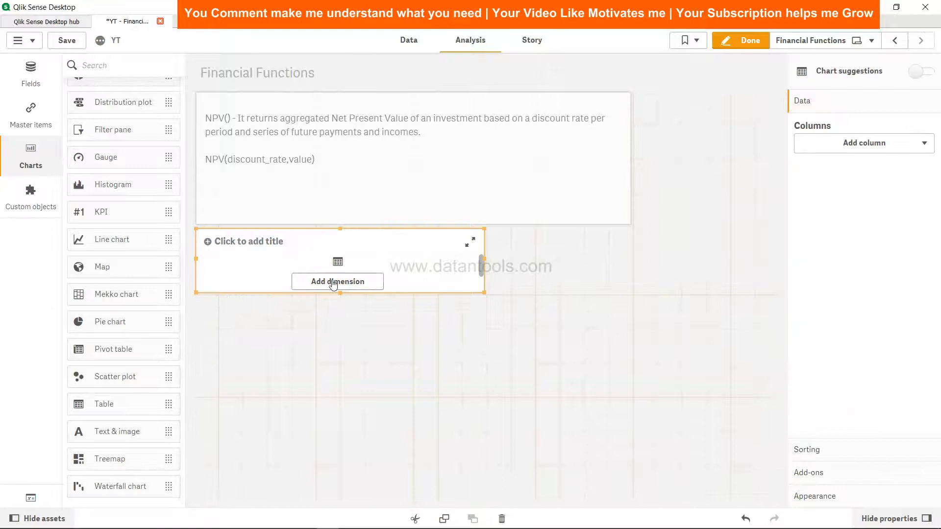
left_click(335, 282)
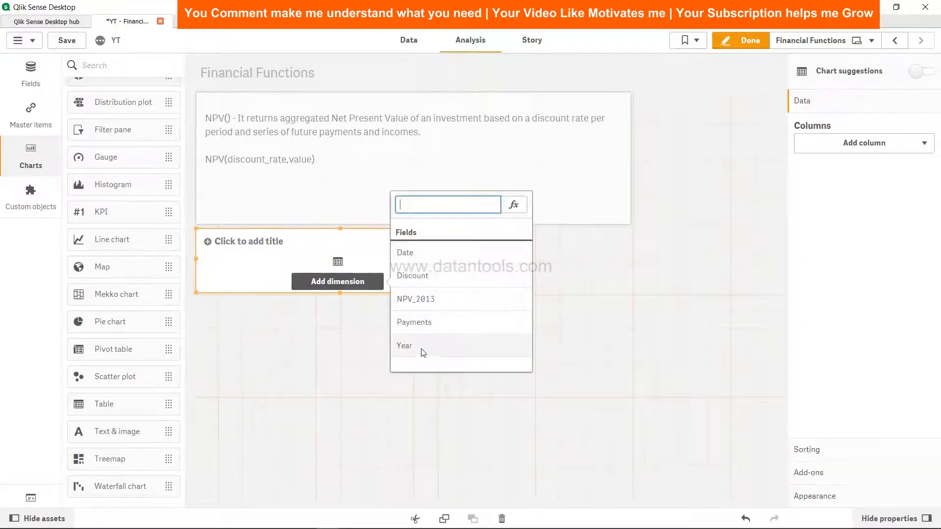
left_click(421, 351)
Add NPV_2013 as a second dimension column in the table.
left_click(883, 171)
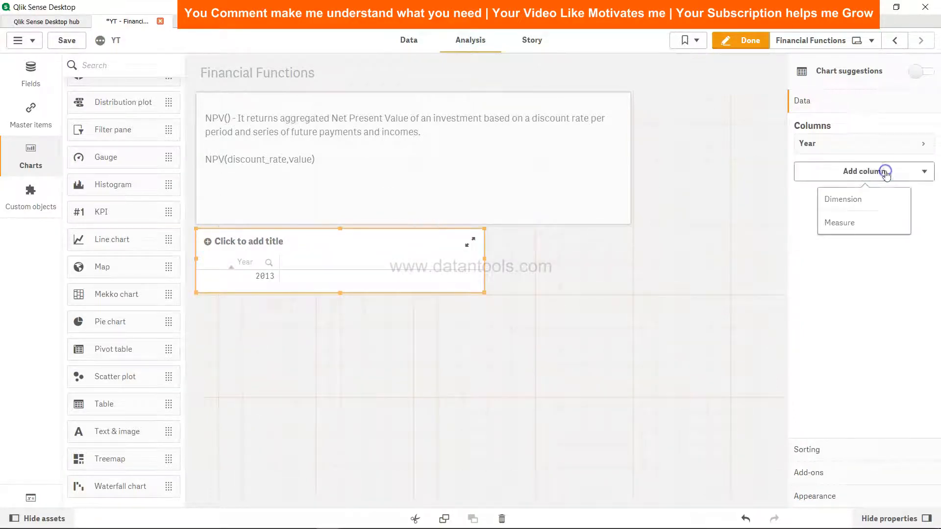
left_click(869, 206)
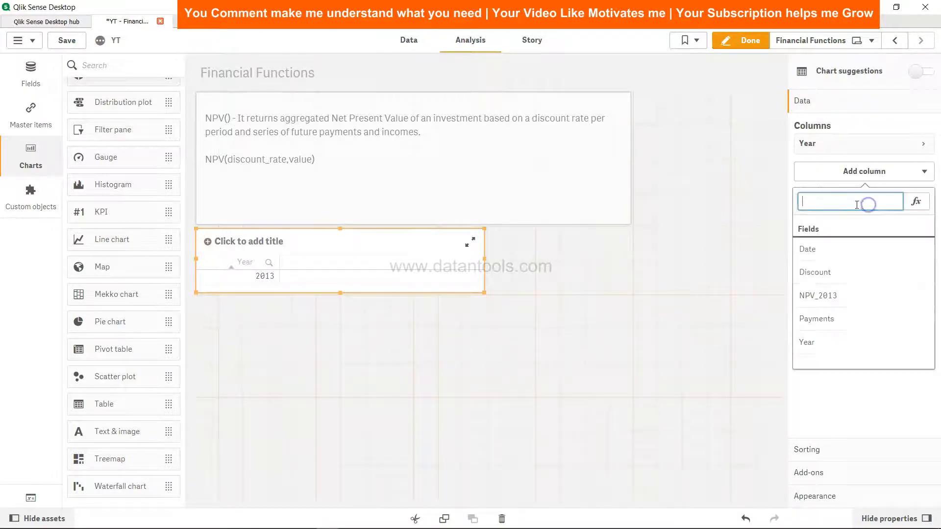
left_click(821, 298)
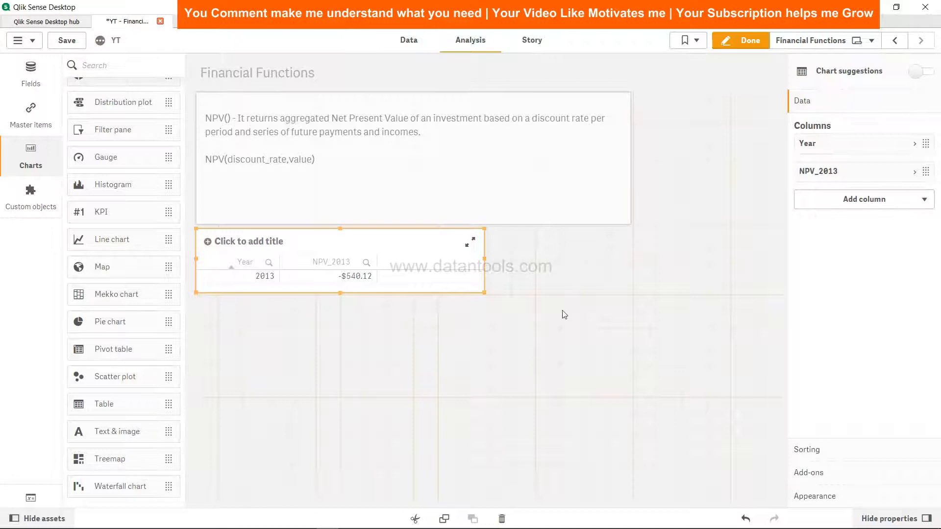
Add a measure column with the expression NPV(.2,Payments) to the table and enlarge the table's height.
left_click(887, 200)
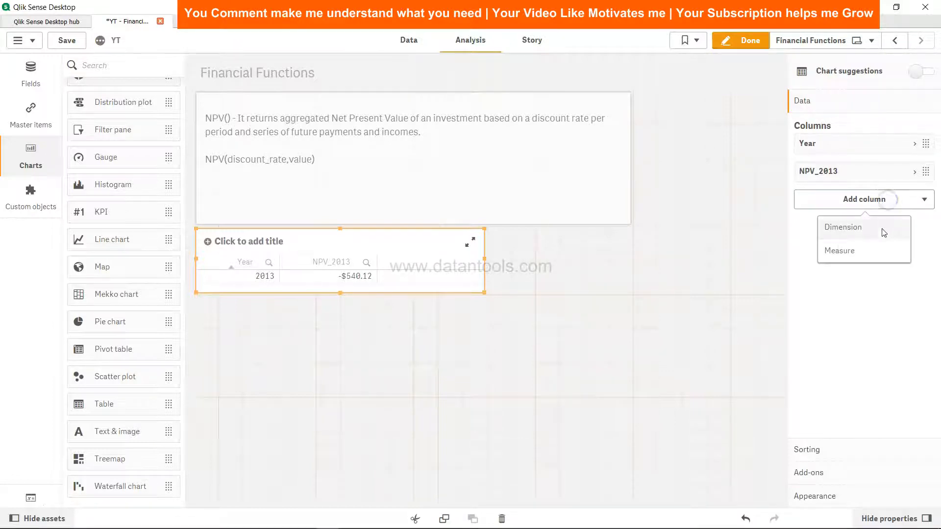
left_click(877, 251)
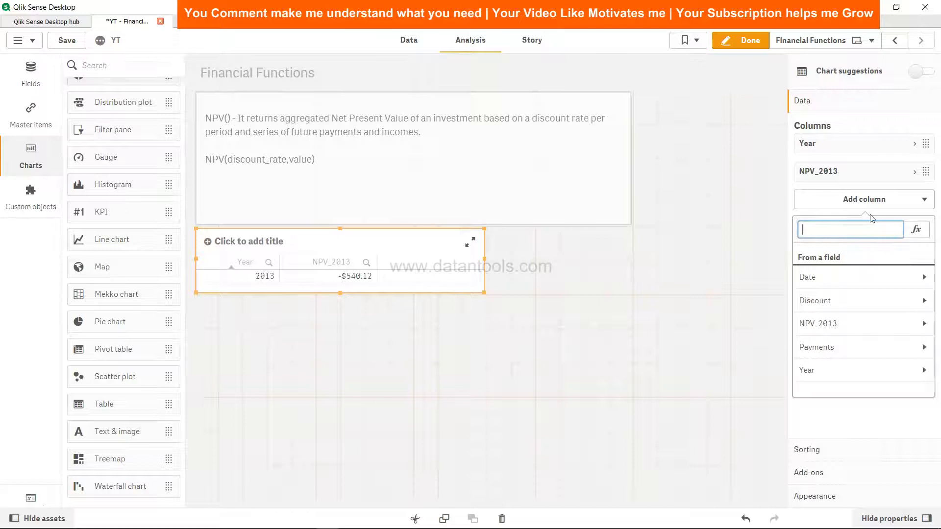
left_click(922, 235)
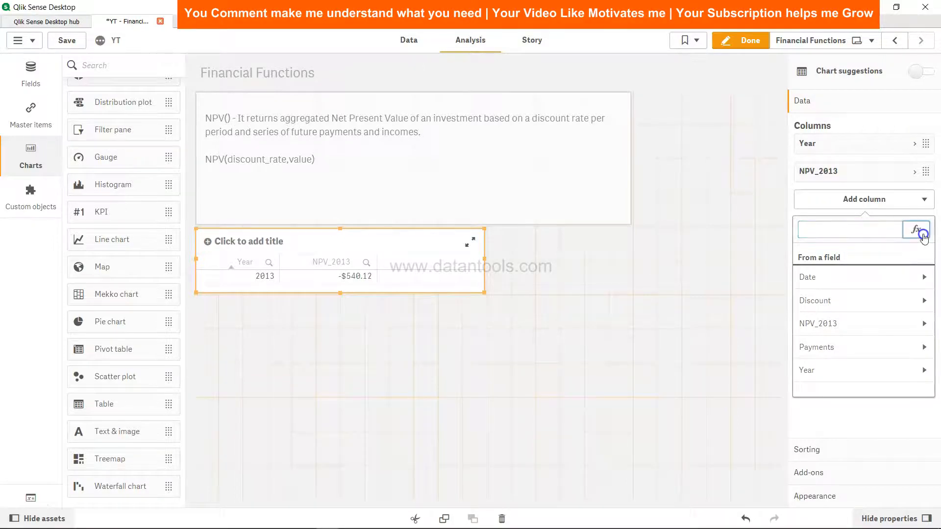
type("NPV")
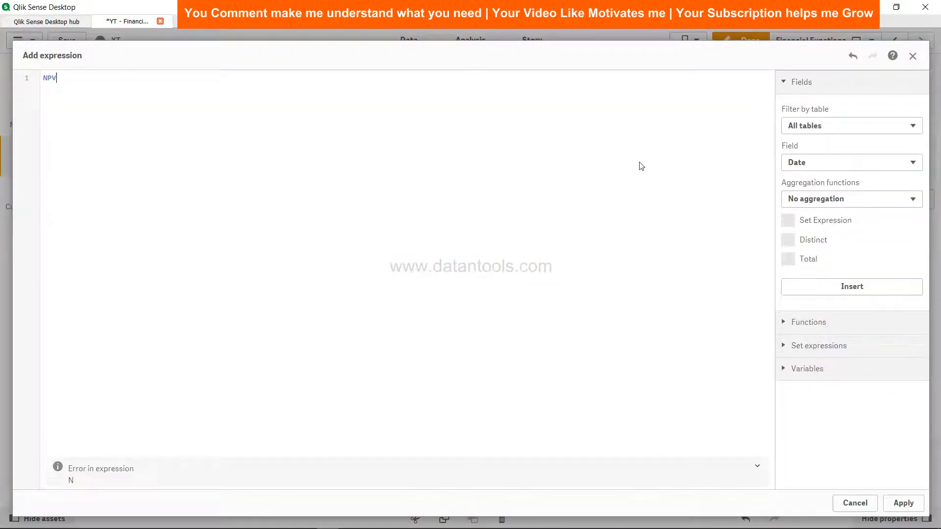
type("(.2,pay")
key("BackSpace")
key("BackSpace")
key("BackSpace")
type("Payments")
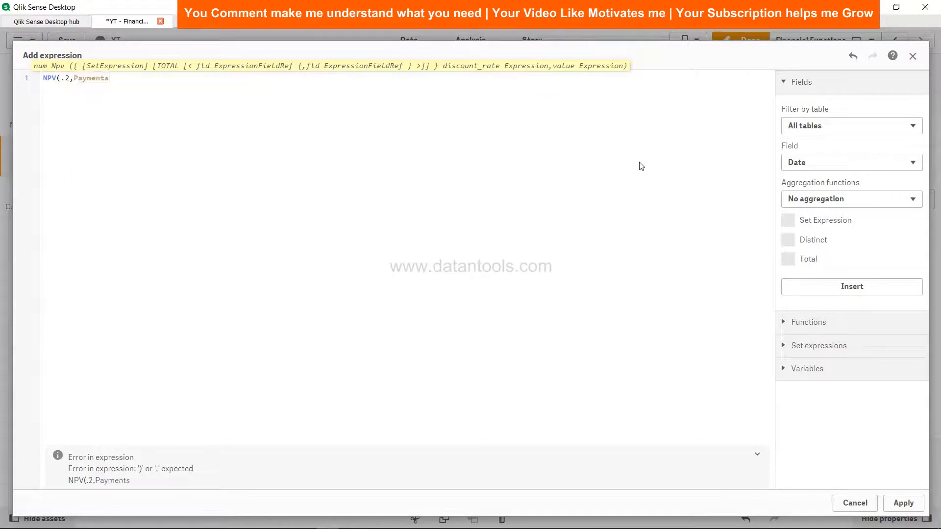
type(")")
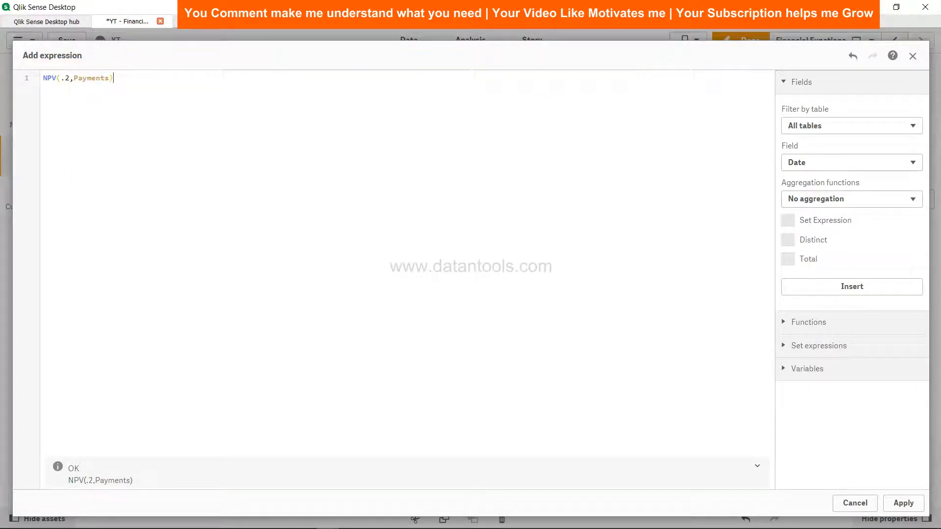
left_click(906, 505)
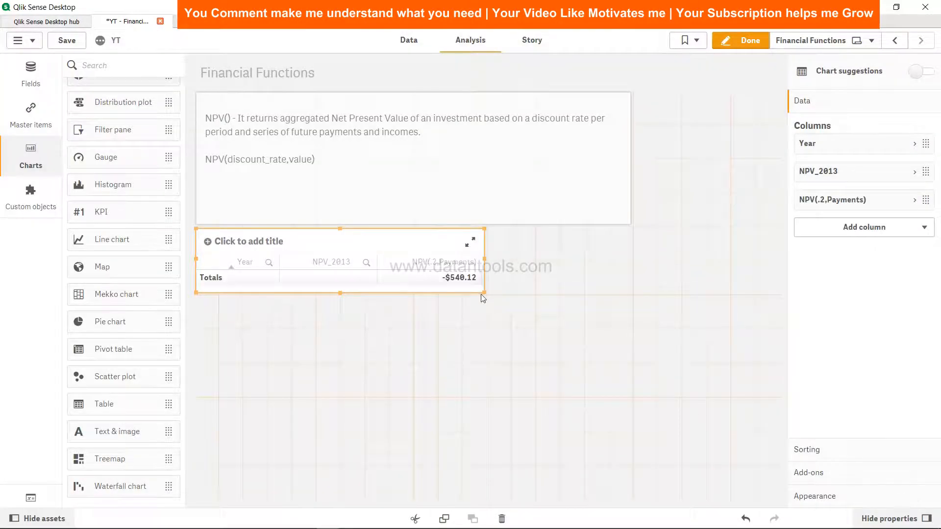
left_click_drag(484, 292, 495, 319)
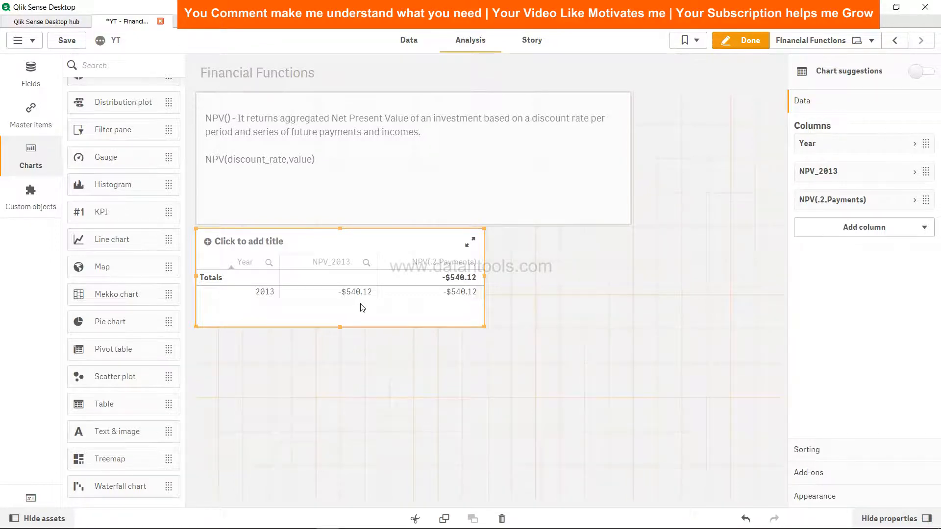
Return to the load script and replace the fixed .2 rate in the NPV function with the Discount field.
key("alt+Tab")
left_click(418, 42)
left_click(261, 187)
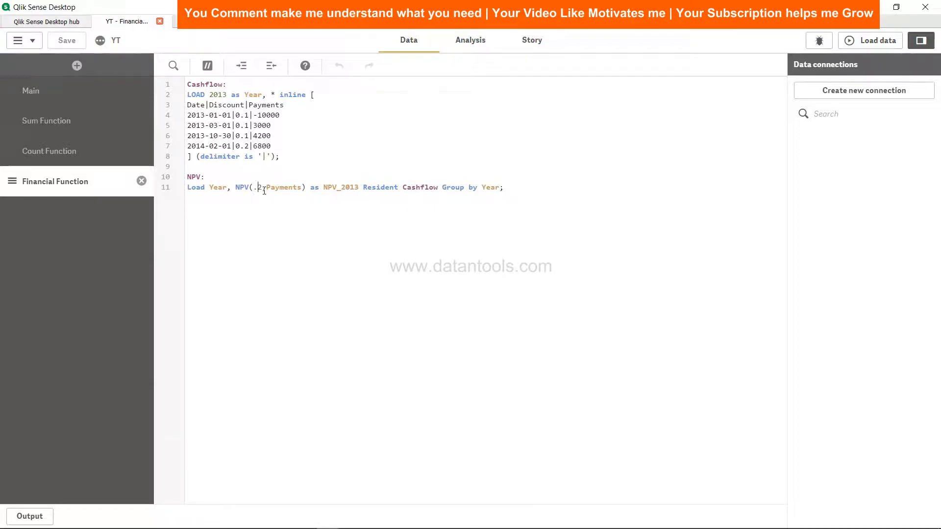
left_click(264, 190)
key("shift+Left")
key("shift+Left")
type("Discount")
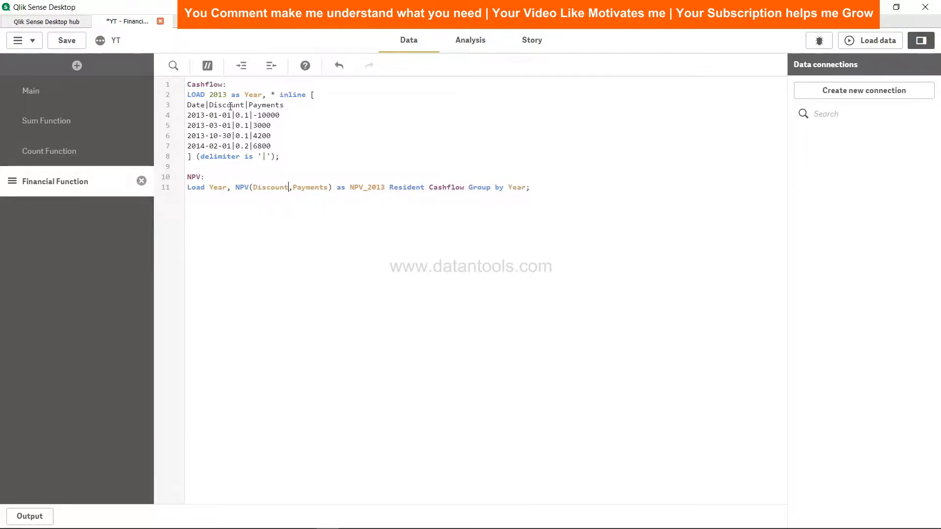
Save the app and try to load the data with Discount as the NPV rate, checking that argument in the load log.
left_click(67, 40)
left_click(870, 40)
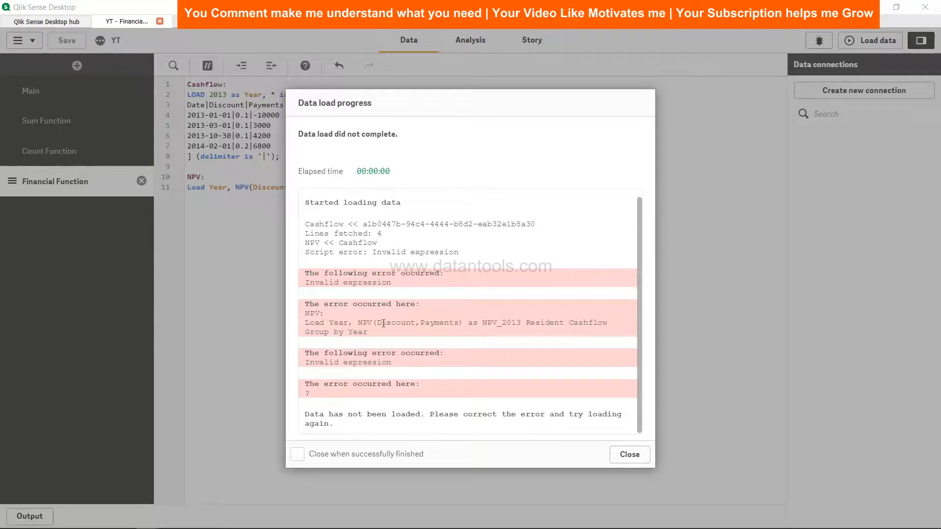
left_click_drag(377, 323, 415, 324)
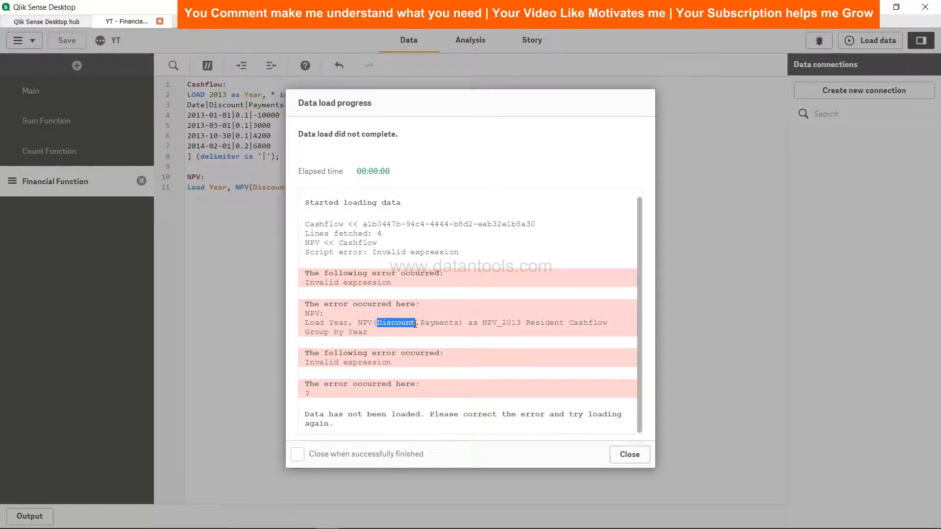
left_click(628, 455)
Add Discount after Year in the Group by clause of the NPV load statement.
left_click(526, 187)
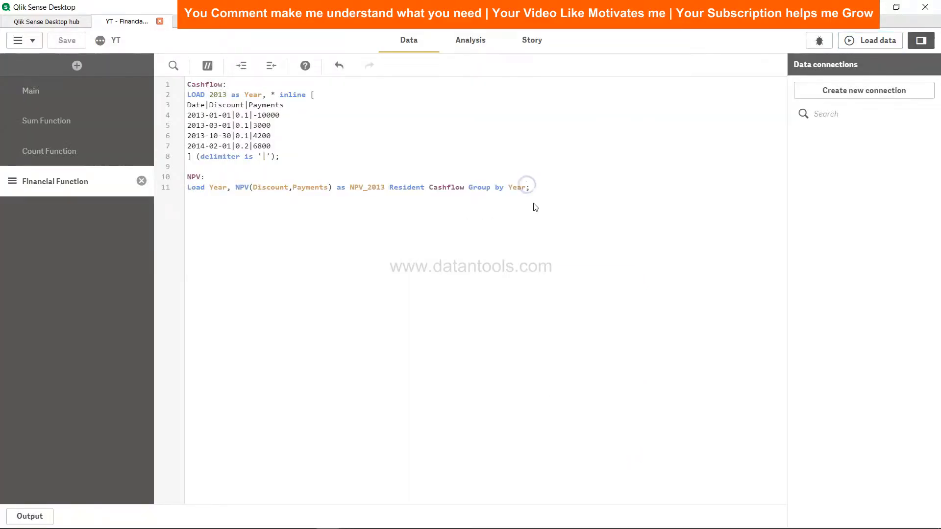
type("Di")
key("BackSpace")
key("BackSpace")
key("BackSpace")
type(",D")
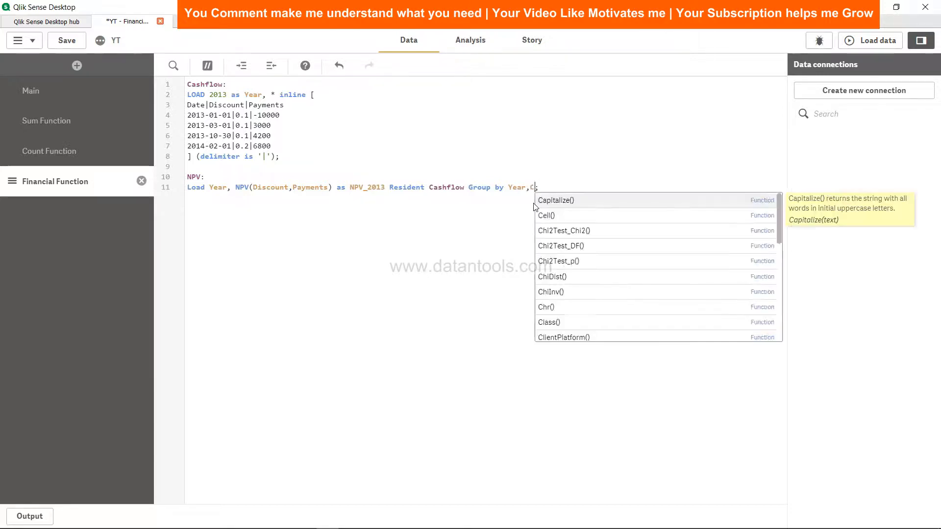
type("iscount")
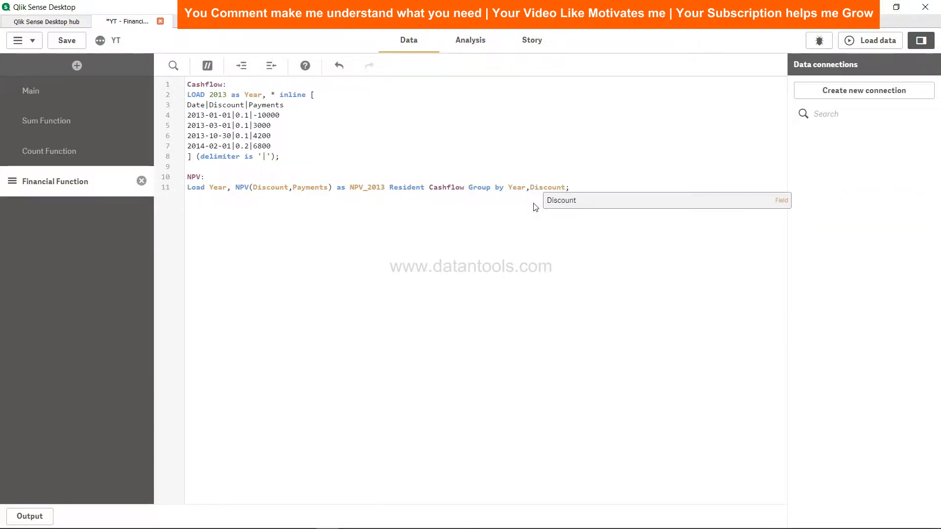
Save the app, reload the data with the extended grouping and dismiss the load progress dialog.
left_click(71, 47)
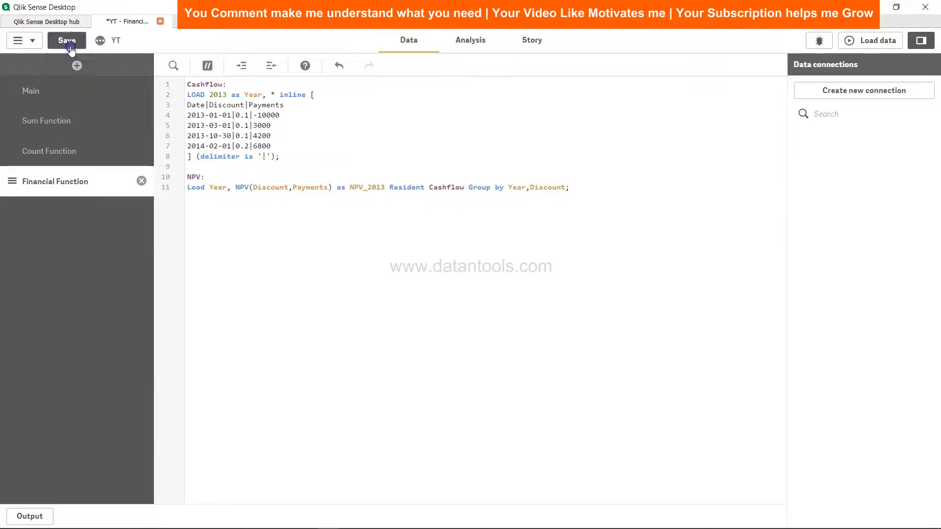
left_click(882, 44)
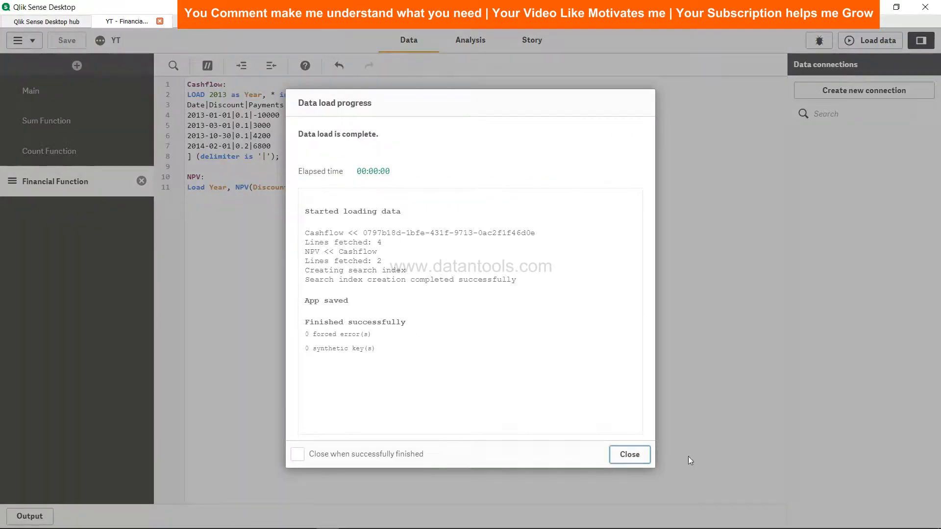
left_click(631, 453)
Add a Discount dimension to the NPV table on the Financial Functions sheet and place it directly after Year.
left_click(468, 43)
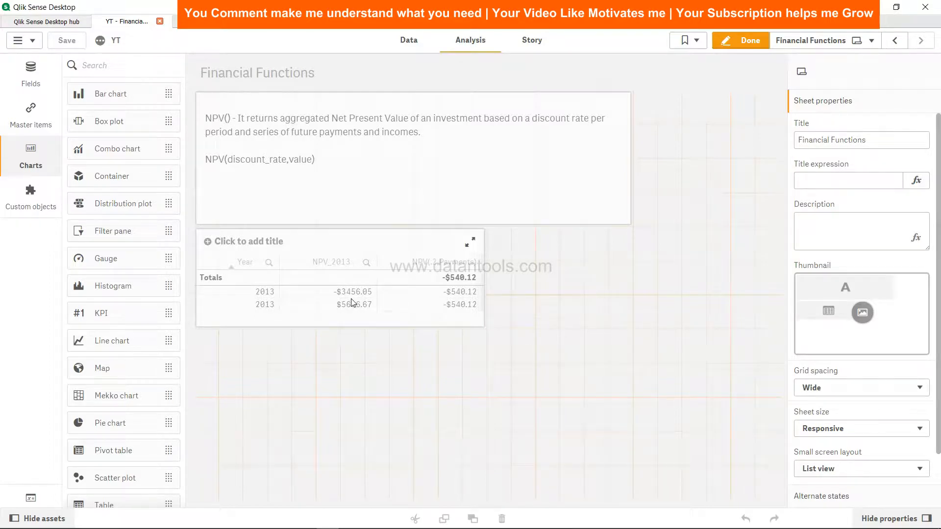
left_click(358, 242)
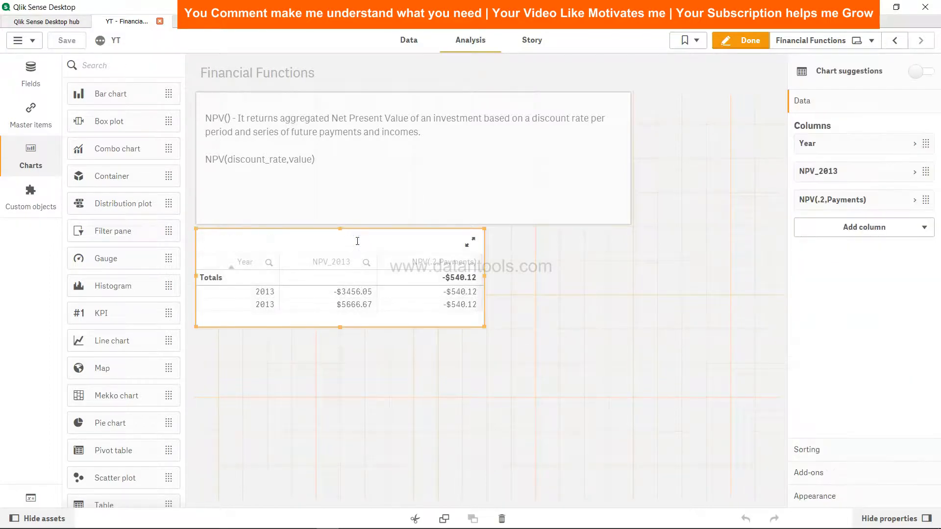
left_click(400, 314)
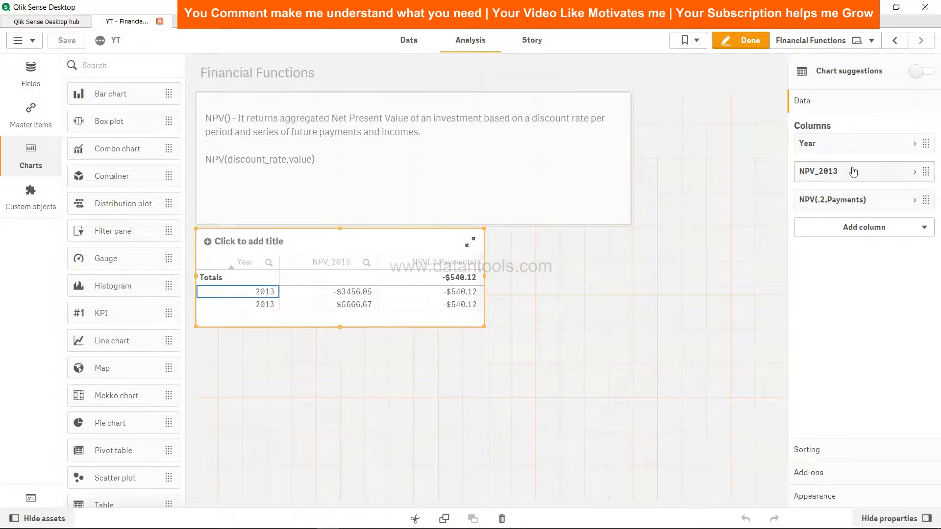
left_click(892, 230)
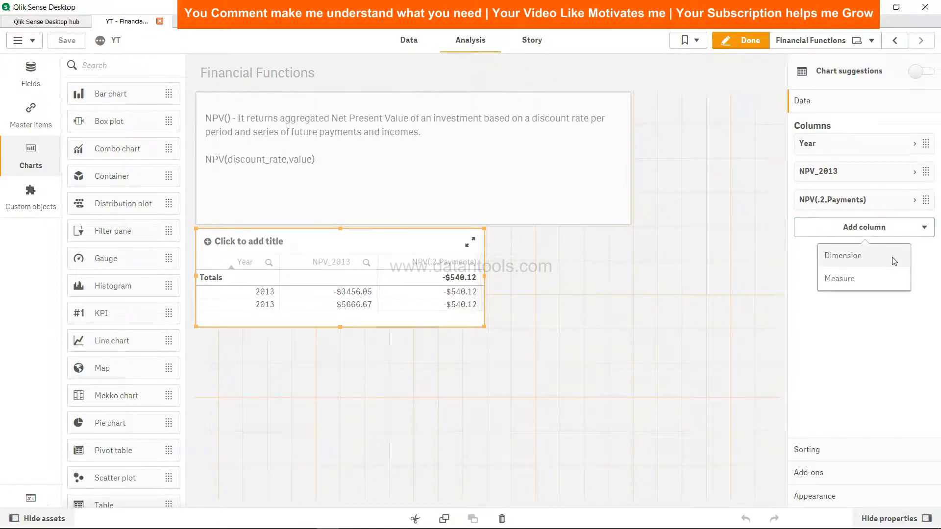
left_click(891, 255)
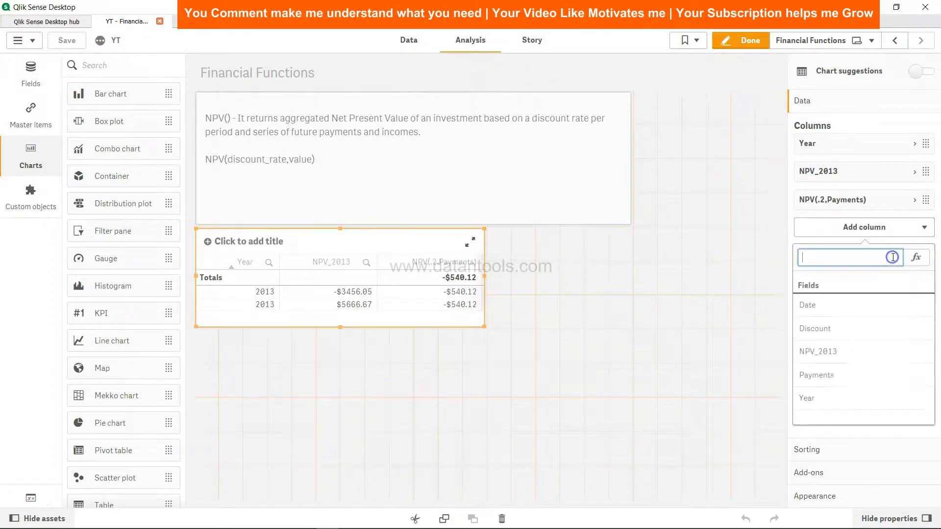
left_click(847, 327)
left_click(823, 236)
left_click_drag(823, 236, 819, 171)
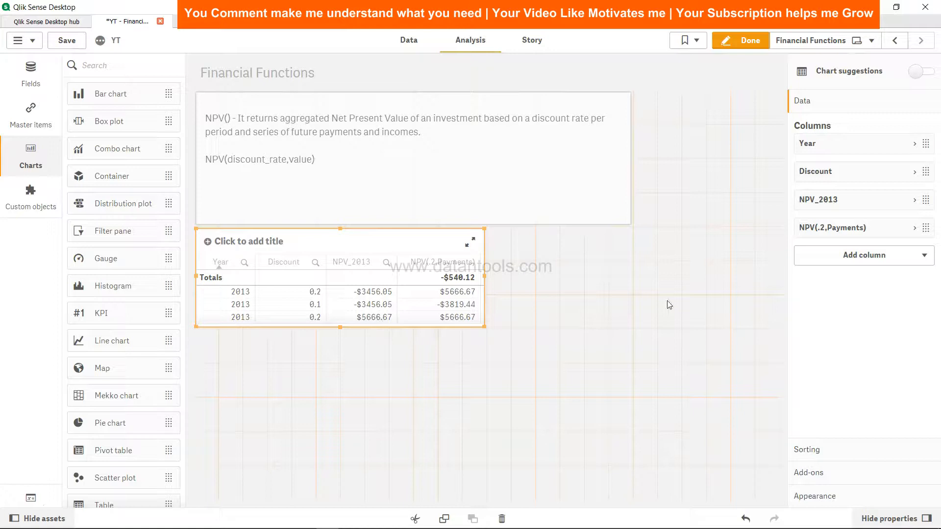
Delete the NPV(.2,Payments) measure column from the table.
left_click(911, 228)
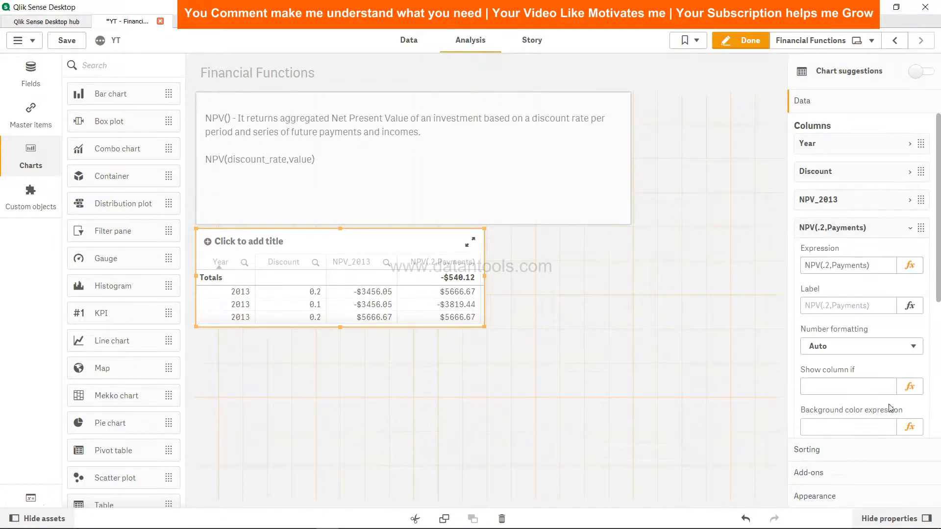
scroll(889, 392, "down", 5)
left_click(895, 383)
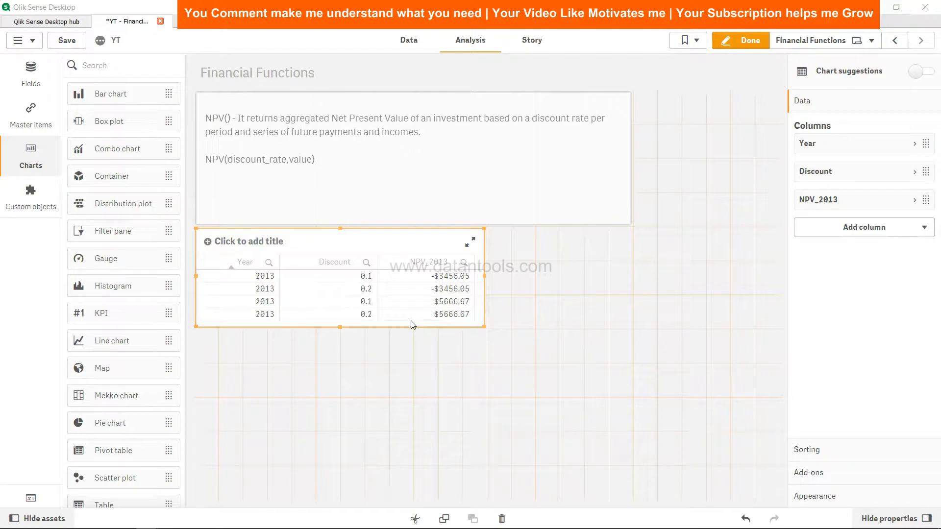
Delete the existing table and insert a new table below the text box with Year as its first dimension.
key("Delete")
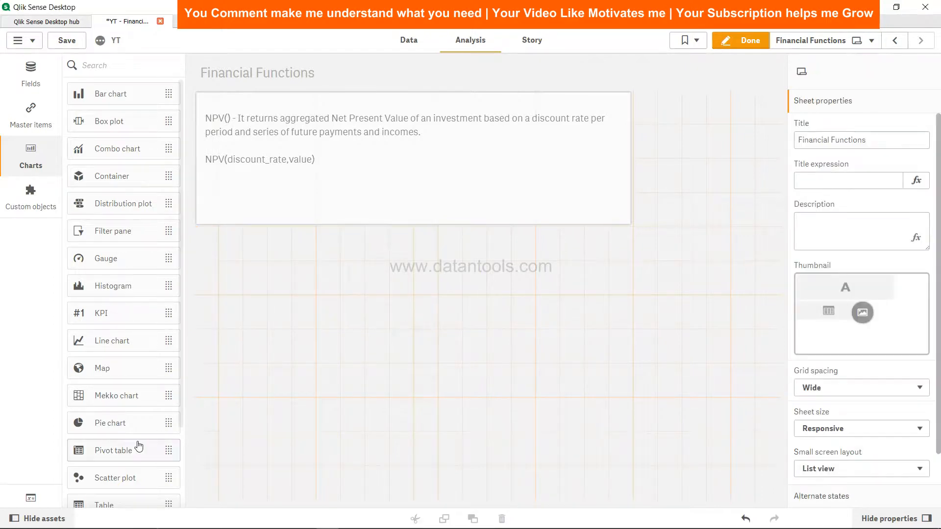
scroll(137, 490, "down", 3)
left_click_drag(124, 410, 287, 267)
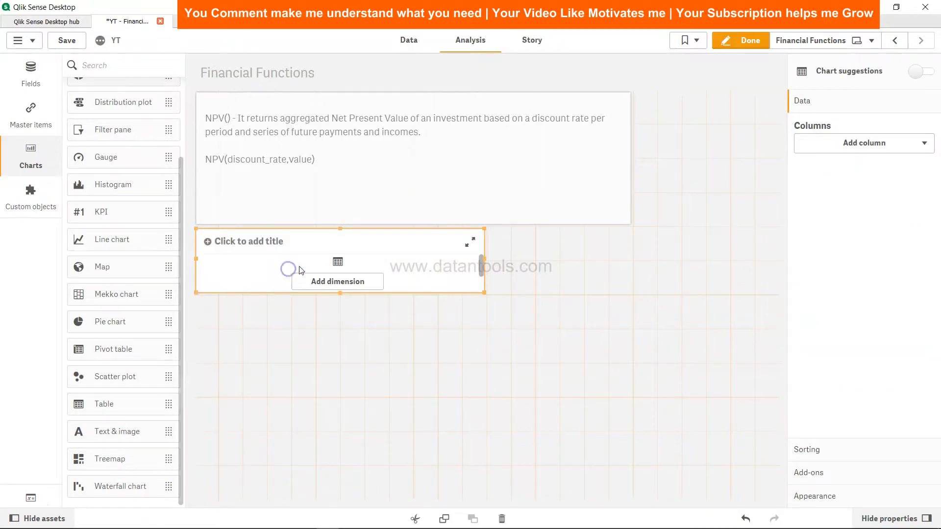
left_click(358, 283)
left_click(432, 348)
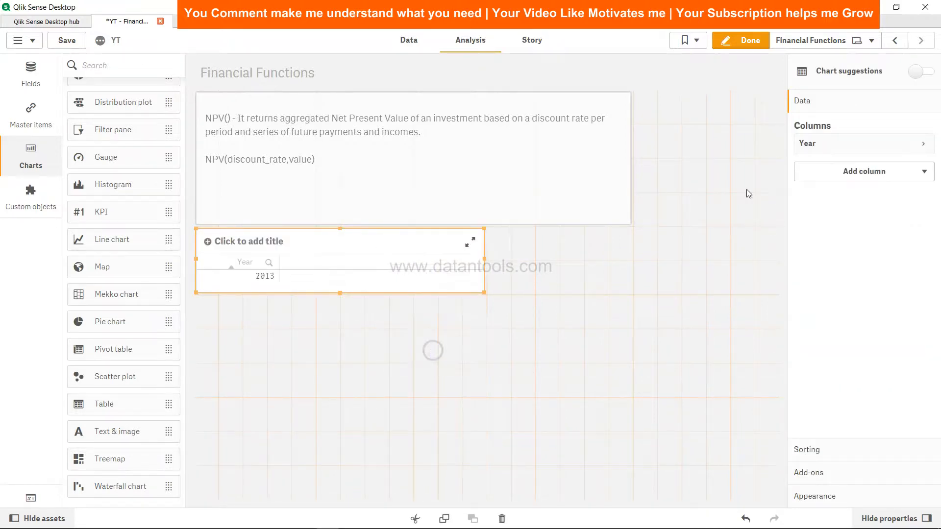
Add Discount and NPV_2013 as dimension columns after Year and make the new table taller.
left_click(871, 172)
left_click(867, 200)
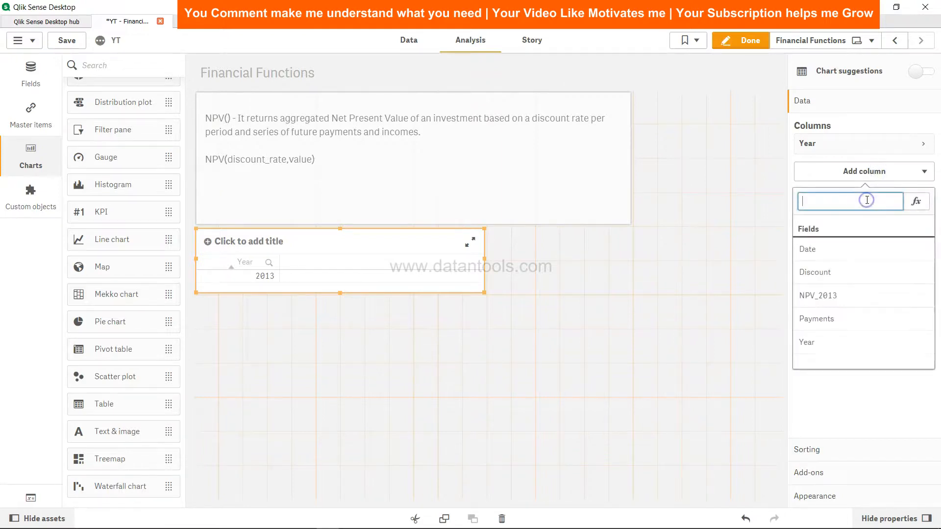
left_click(852, 273)
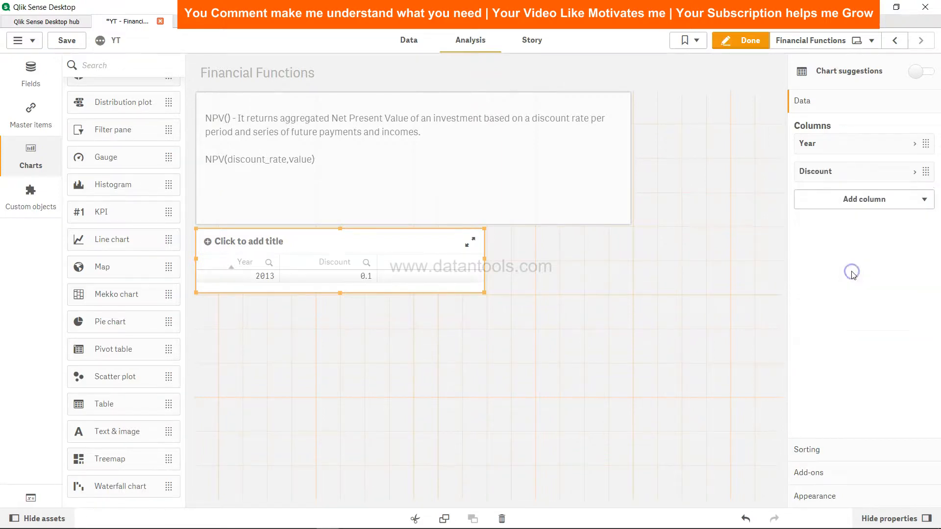
left_click_drag(341, 294, 340, 330)
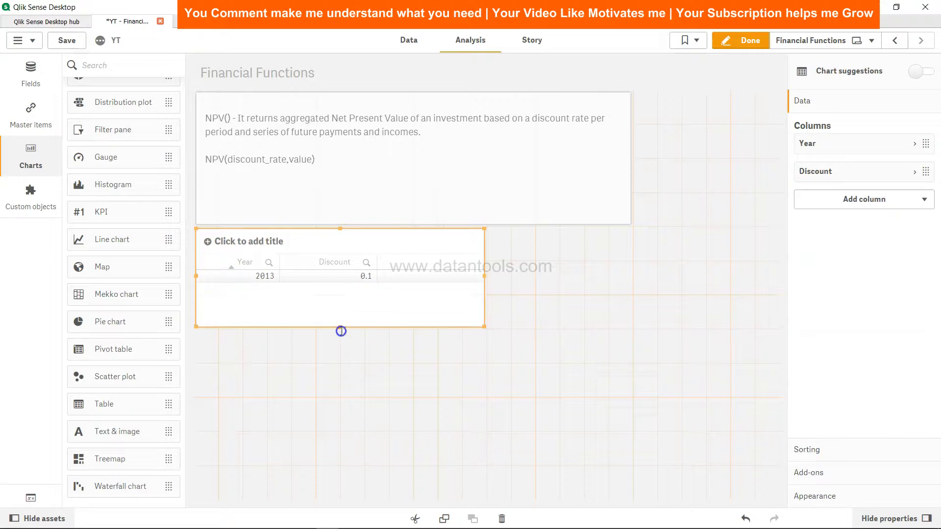
left_click(899, 197)
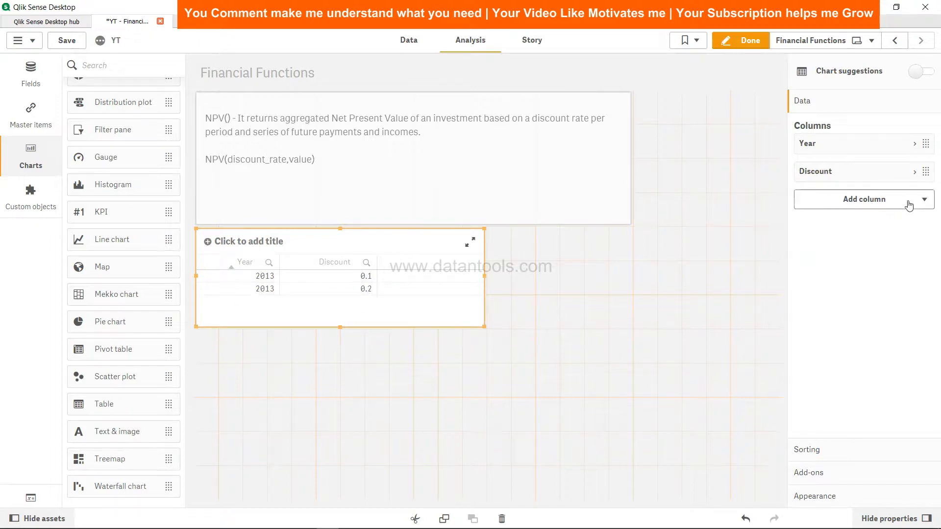
left_click(896, 224)
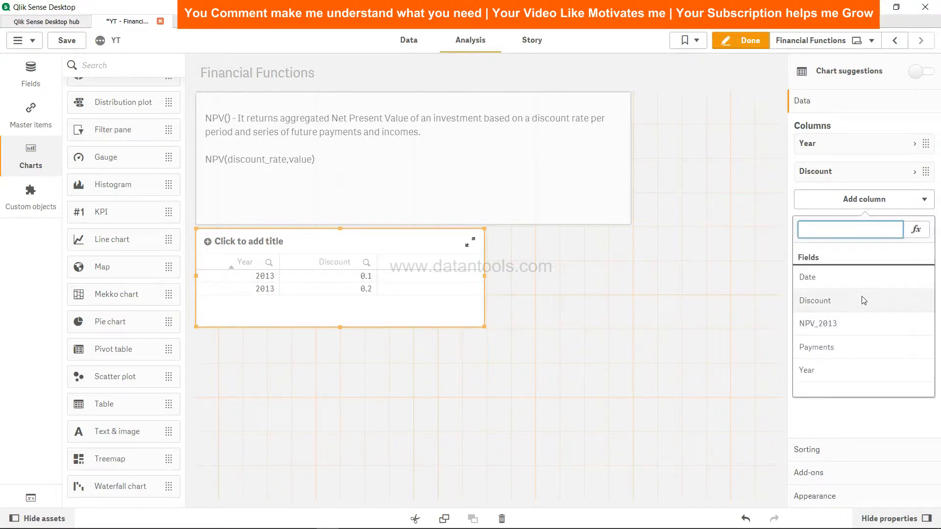
left_click(856, 321)
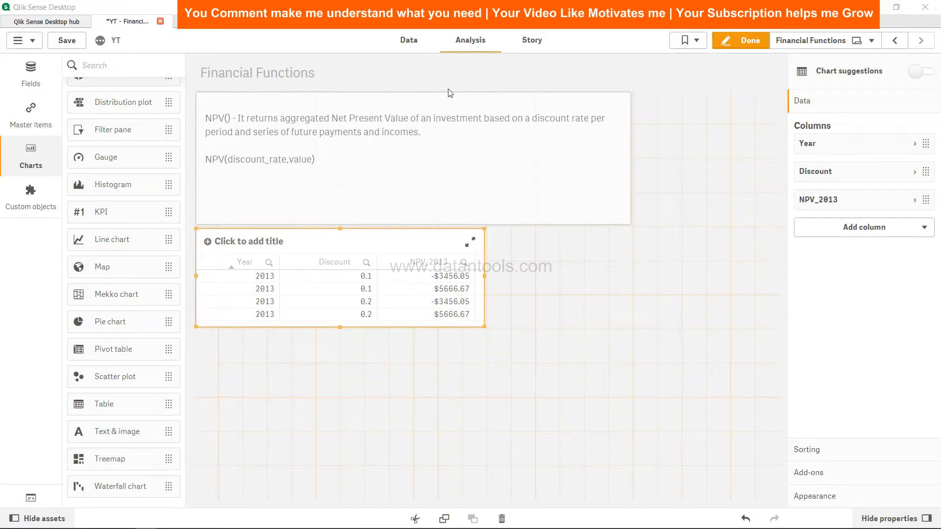
Return to the load script and add the Discount field after Year in the NPV table's Load statement.
left_click(410, 39)
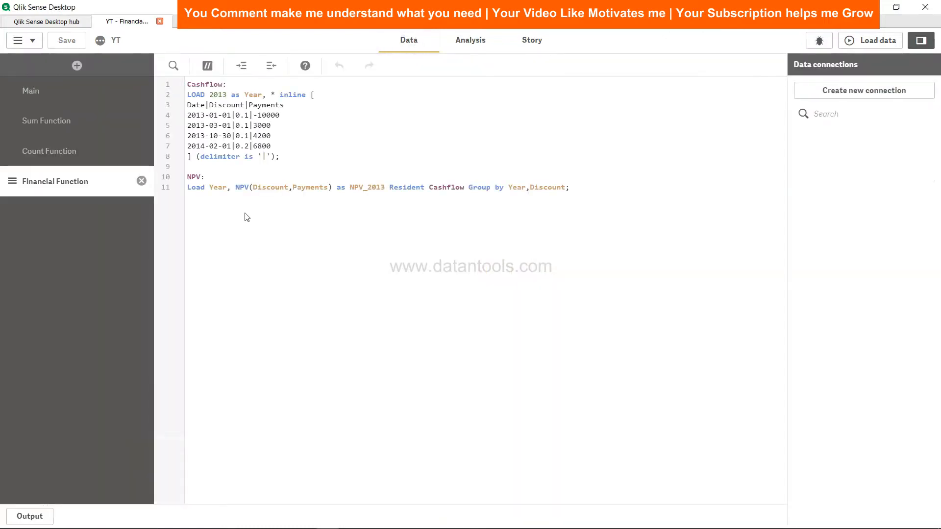
left_click(233, 190)
type("Discount,")
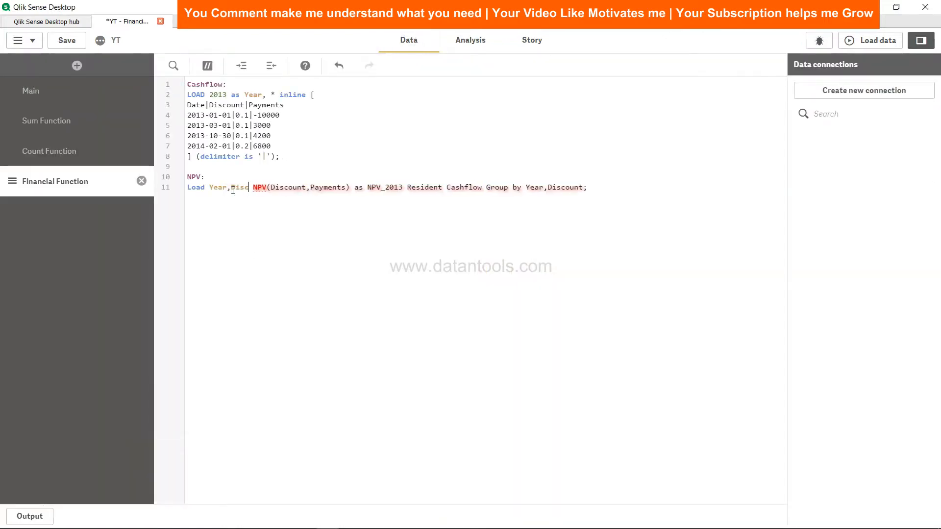
Save the app, reload the data with the added Discount field and check the table on the sheet.
left_click(65, 46)
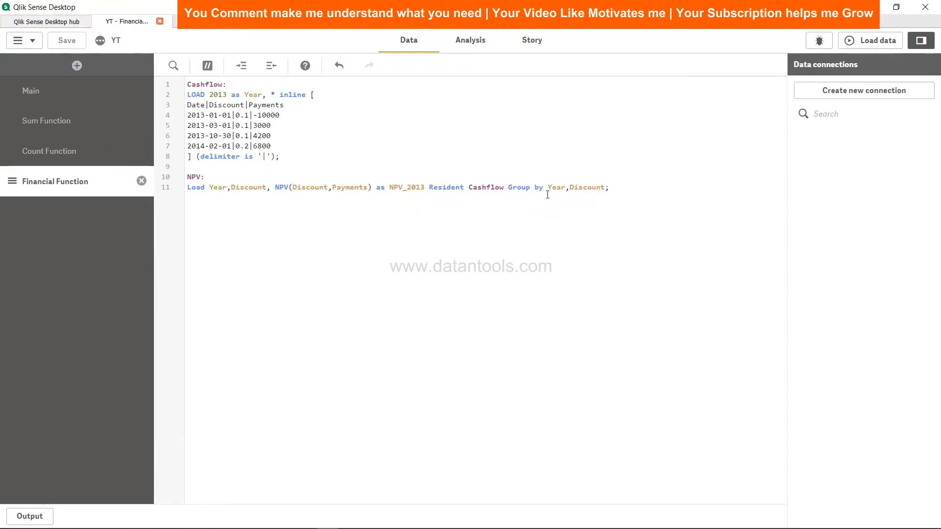
left_click(872, 42)
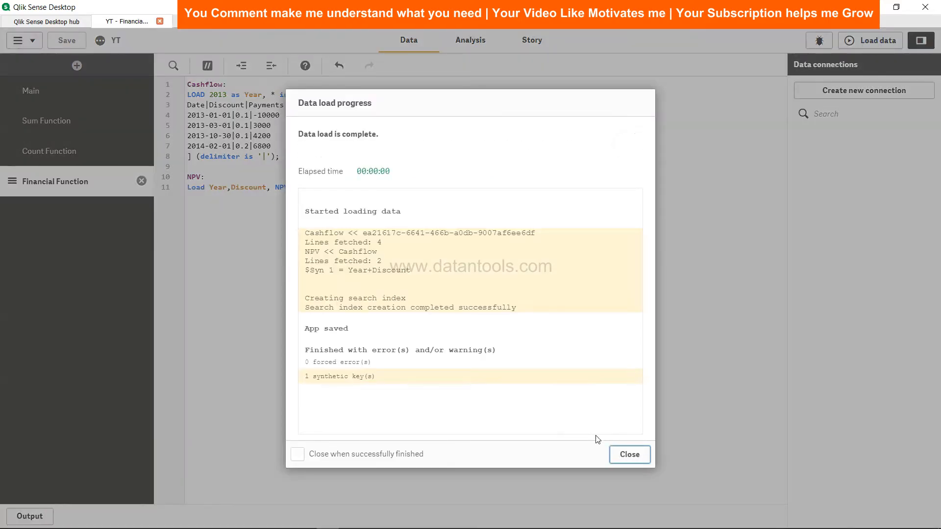
left_click(638, 464)
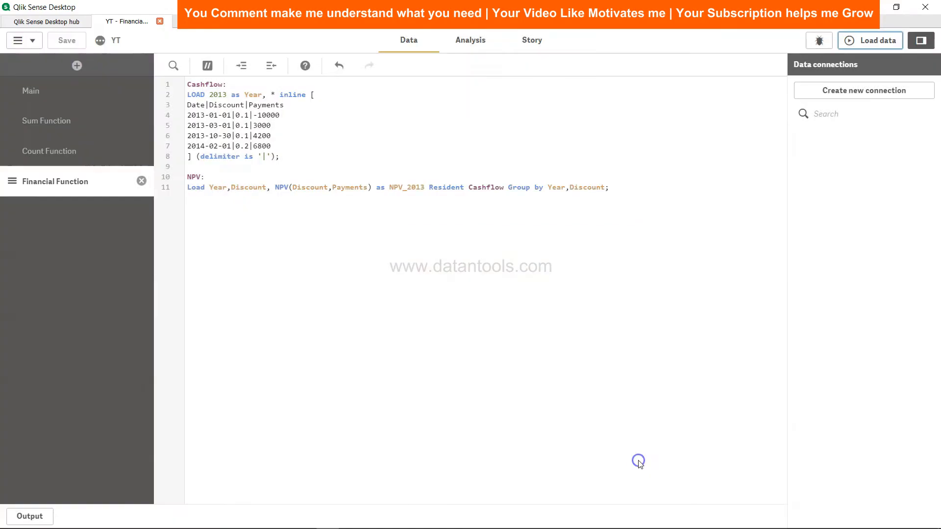
left_click(475, 38)
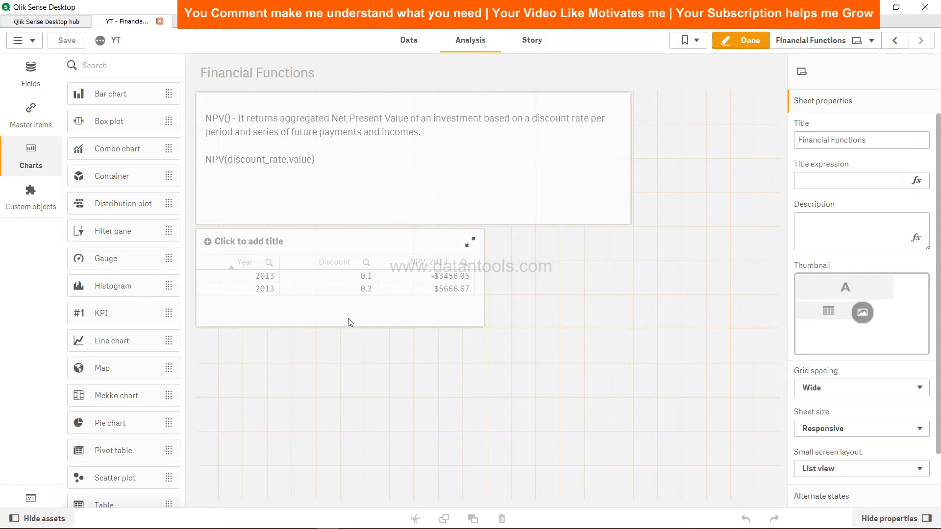
Go back to the load script and examine the Discount field and the NPV discount argument in the NPV load statement.
left_click(409, 41)
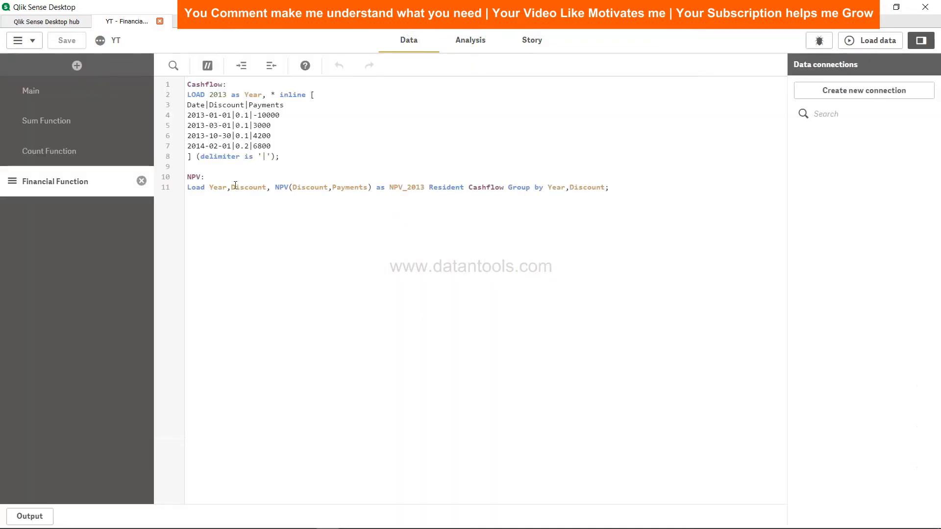
double_click(235, 187)
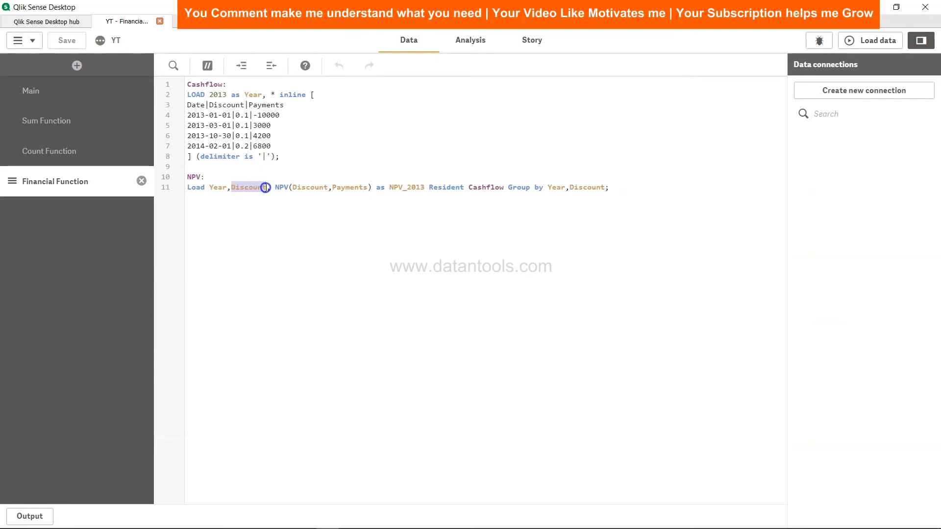
left_click(302, 187)
left_click(318, 188)
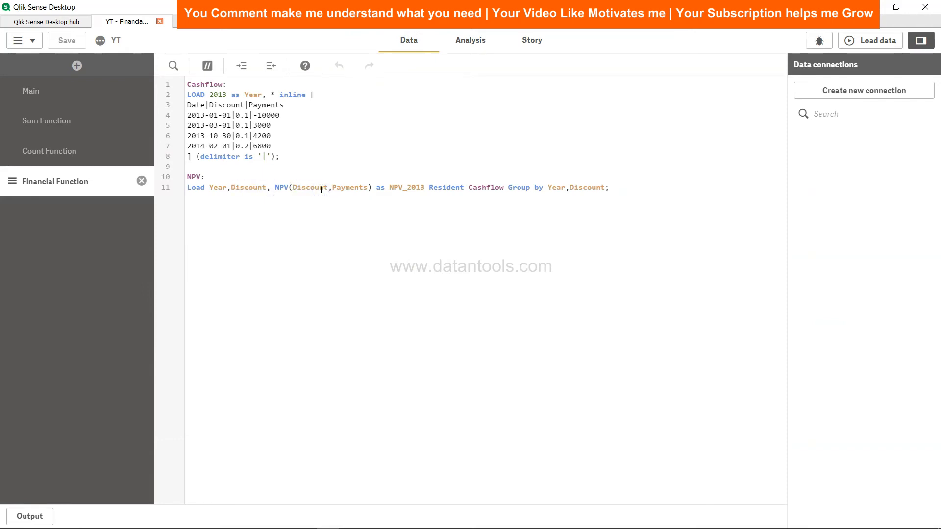